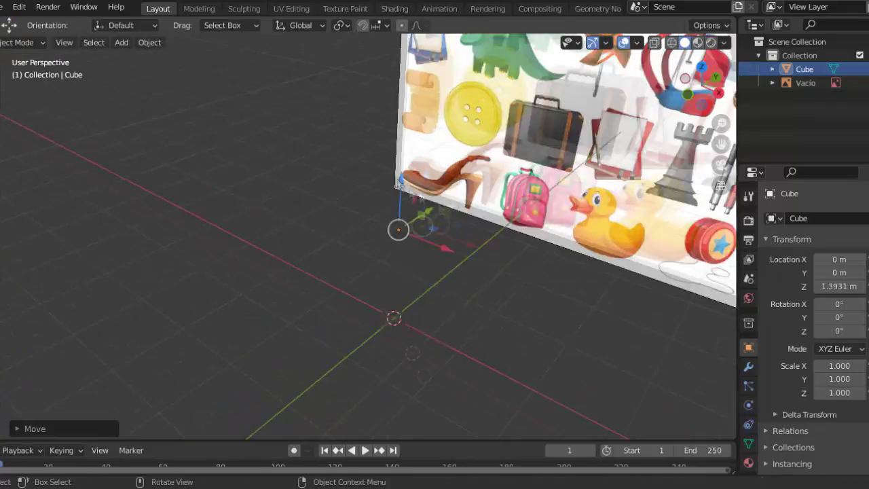
Centre the cube, view it from the front, and widen the skin at the chain's bottom vertex.
key("KP_1")
key("alt+g")
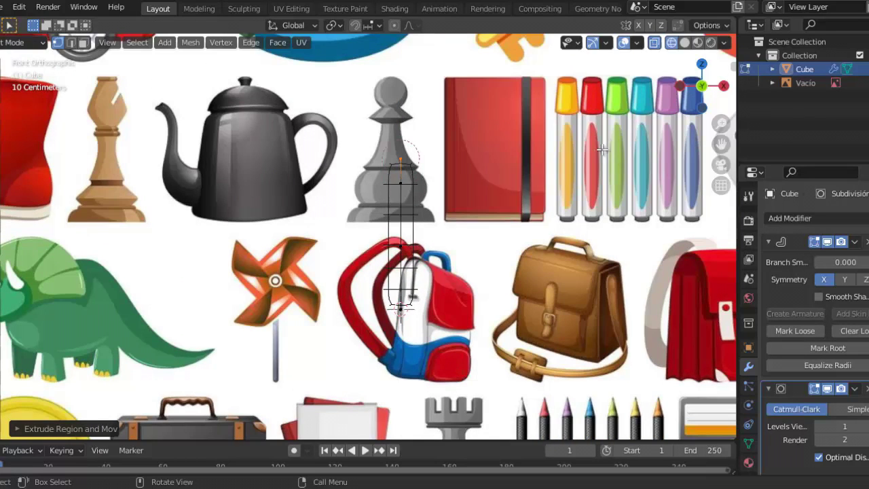
left_click(654, 42)
scroll(470, 297, "up", 2)
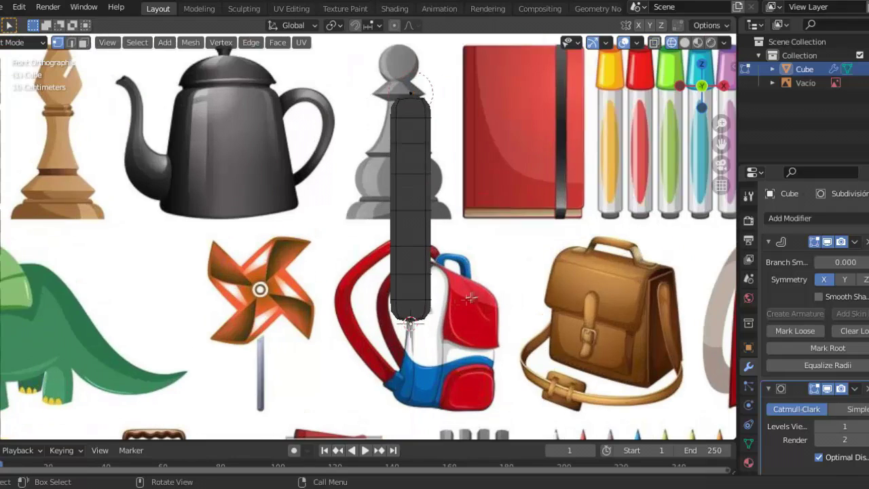
key("ctrl+a")
left_click(483, 301)
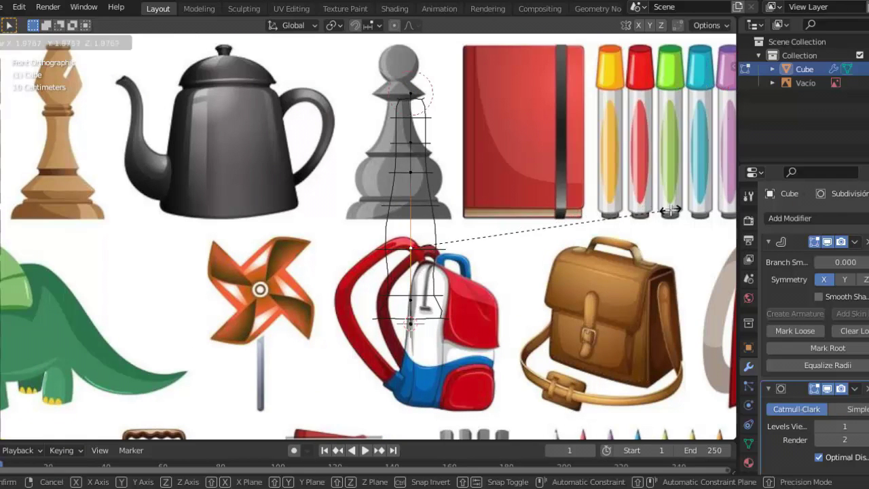
left_click(670, 211)
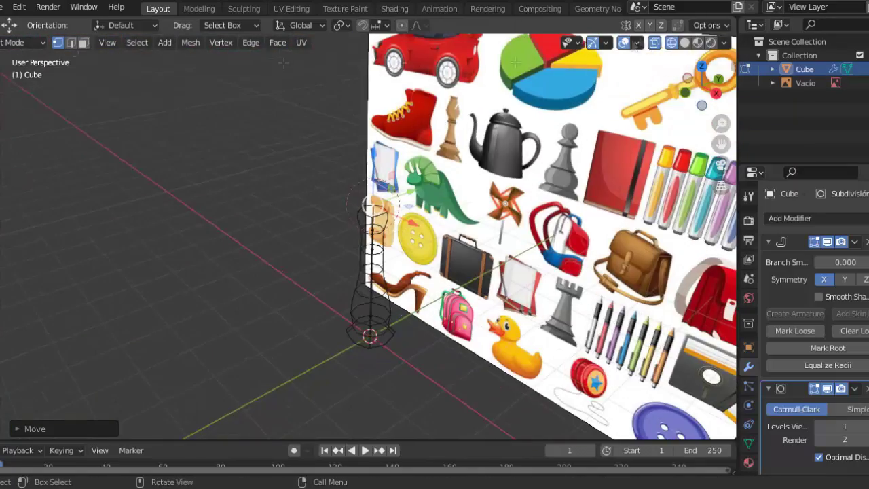
Enlarge the skin radius of the selected vertex to fit around the pawn.
key("ctrl+a")
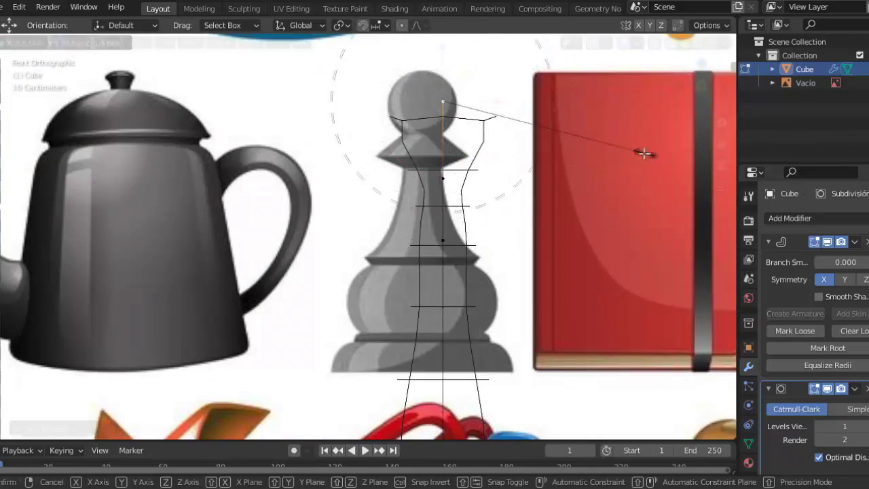
left_click(450, 197)
key("alt+z")
scroll(450, 197, "down", 2)
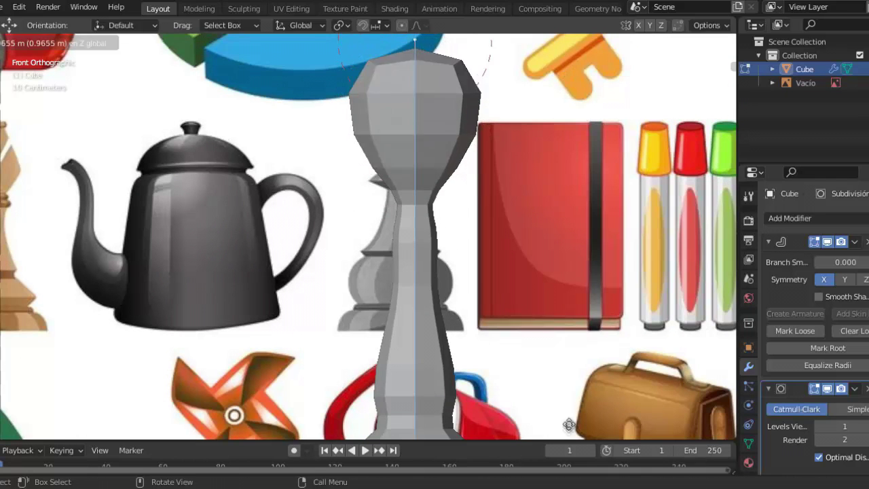
key("alt+z")
Move a lower vertex up toward the pawn's head and resize its skin.
left_click(416, 143)
key("g")
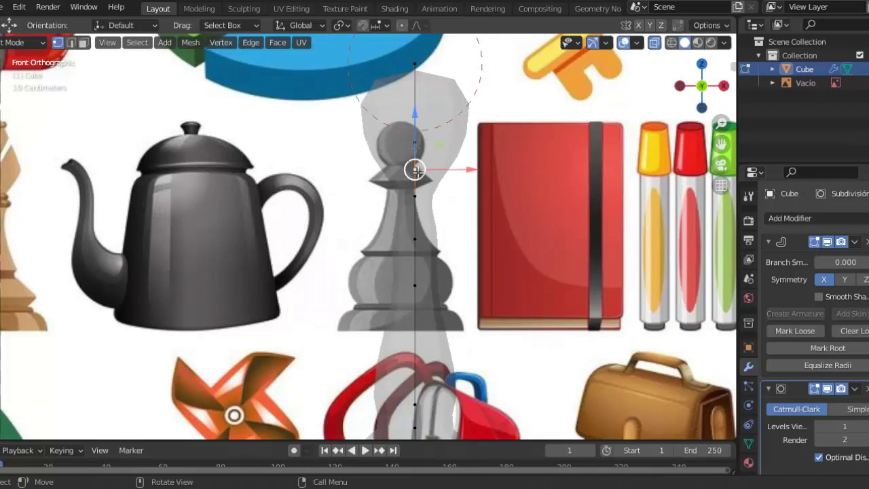
scroll(628, 173, "up", 1)
key("s")
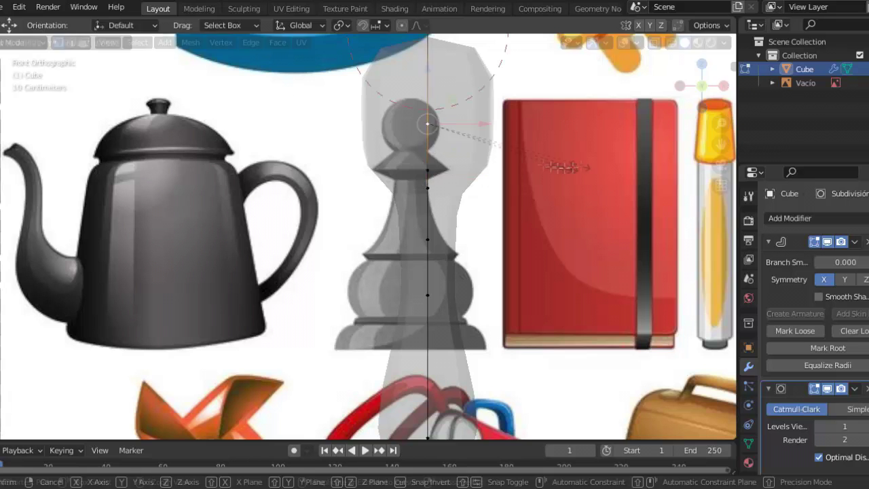
left_click(423, 174)
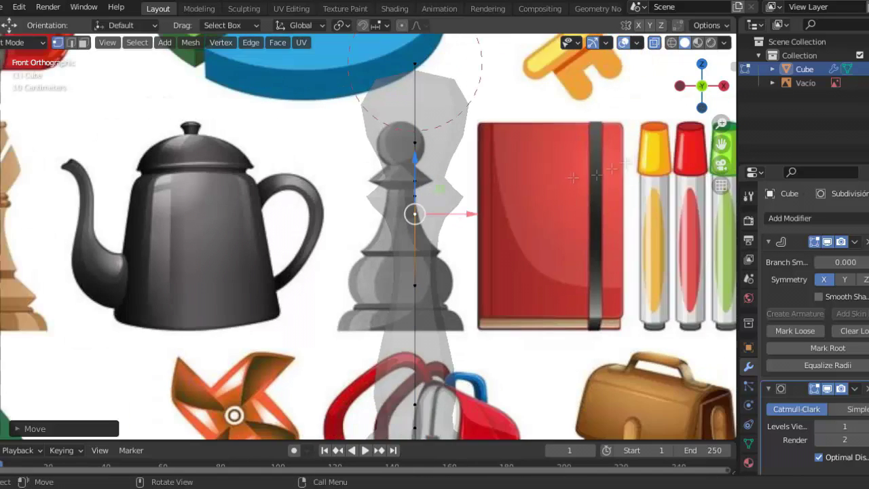
scroll(412, 346, "down", 5, "shift")
Resize and reposition the skin at the lower vertex to match the pawn's body.
key("ctrl+a")
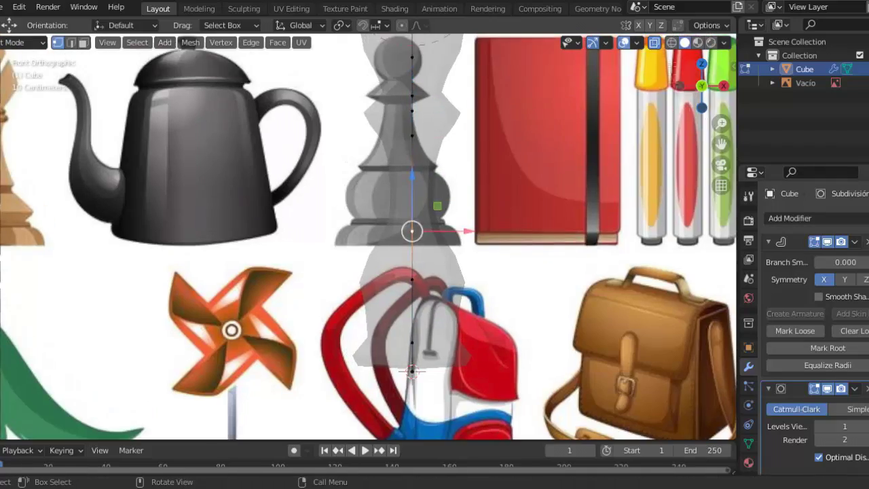
middle_click_drag(435, 180, 475, 204)
key("KP_1")
scroll(475, 224, "up", 3)
key("g")
left_click(503, 258)
Raise viewport subdivision to level 2 and check the pawn in solid view.
key("ctrl+2")
left_click(411, 216)
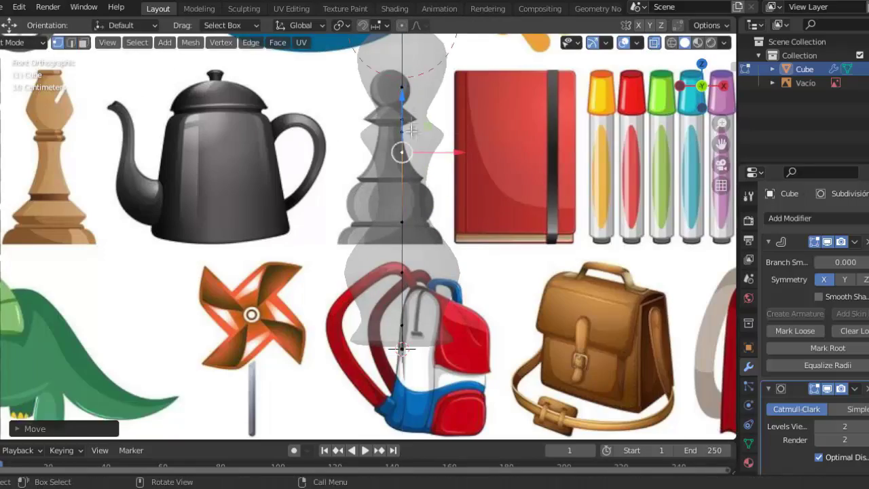
left_click(654, 42)
left_click_drag(699, 75, 578, 75)
key("KP_1")
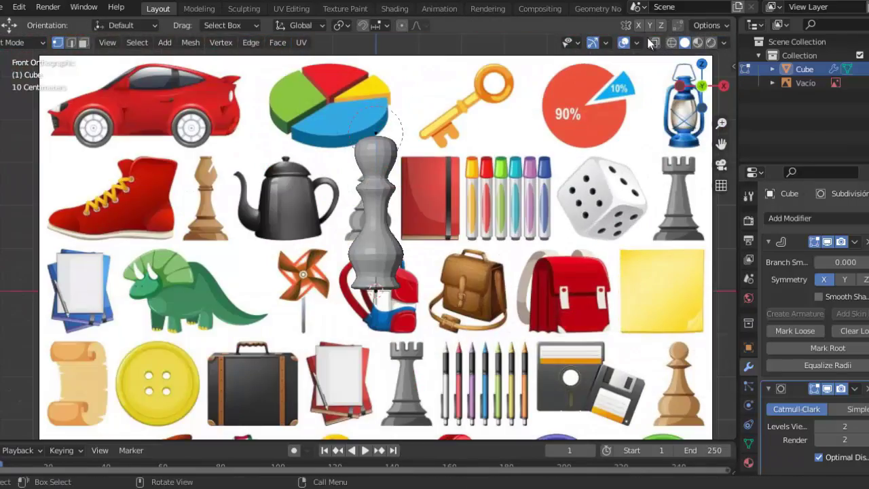
scroll(476, 237, "up", 3)
Set viewport smoothing to level 1 and convert the skinned object to a mesh.
middle_click_drag(476, 237, 543, 204)
key("ctrl+1")
left_click(20, 42)
left_click(28, 58)
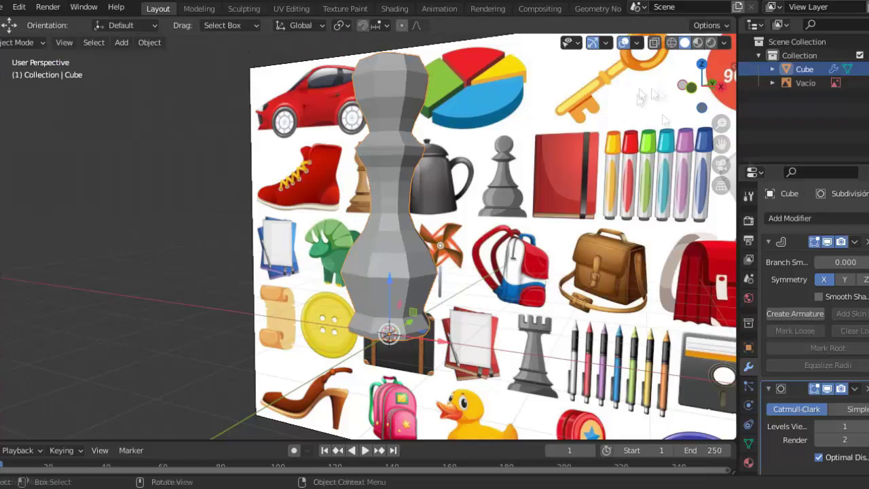
key("KP_1")
left_click(854, 242)
left_click(828, 264)
Delete the vertices of the mesh's right half.
key("Tab")
key("alt+z")
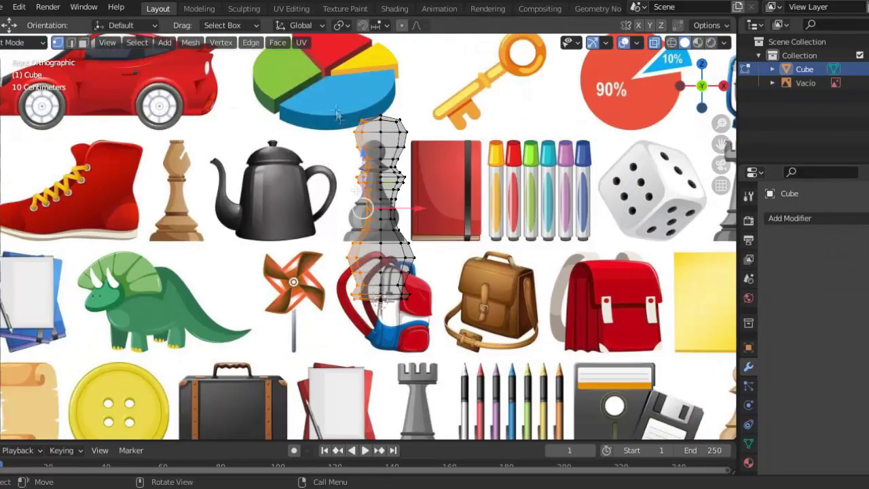
middle_click_drag(337, 116, 380, 170)
key("KP_3")
left_click_drag(466, 87, 353, 356)
key("x")
left_click(790, 218)
Add a Mirror modifier to the remaining half.
left_click(615, 377)
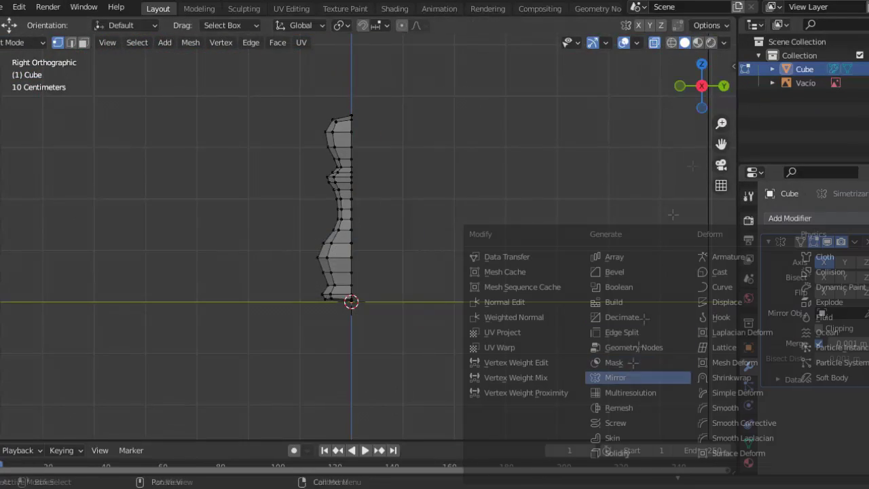
key("KP_1")
scroll(569, 231, "up", 5)
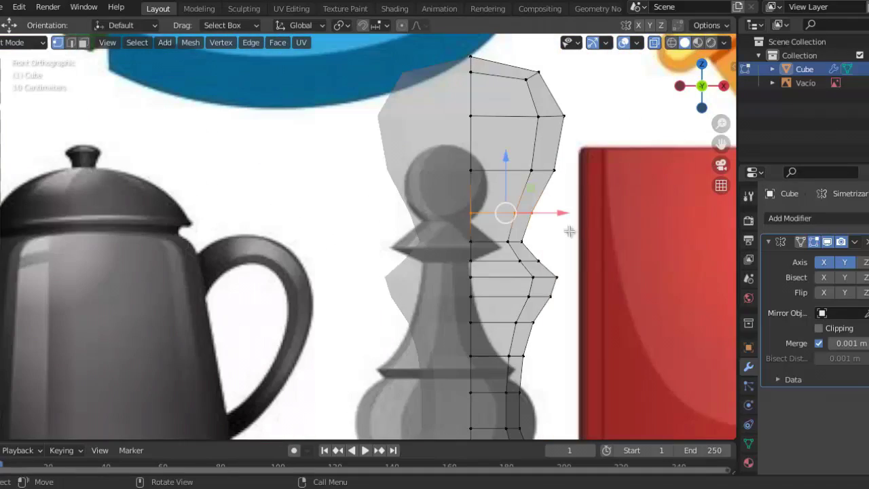
Add a Subdivision Surface modifier and enable mirror clipping.
left_click(790, 218)
left_click(631, 446)
left_click(818, 327)
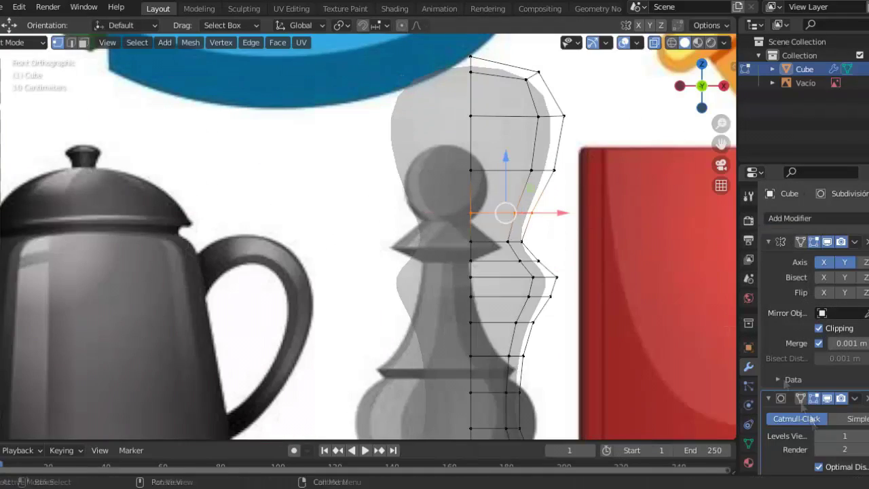
left_click(653, 43)
Move the head and neck outline vertices along X to match the reference pawn.
key("g")
key("x")
left_click(582, 210)
left_click(543, 169)
key("g")
key("x")
left_click(481, 252)
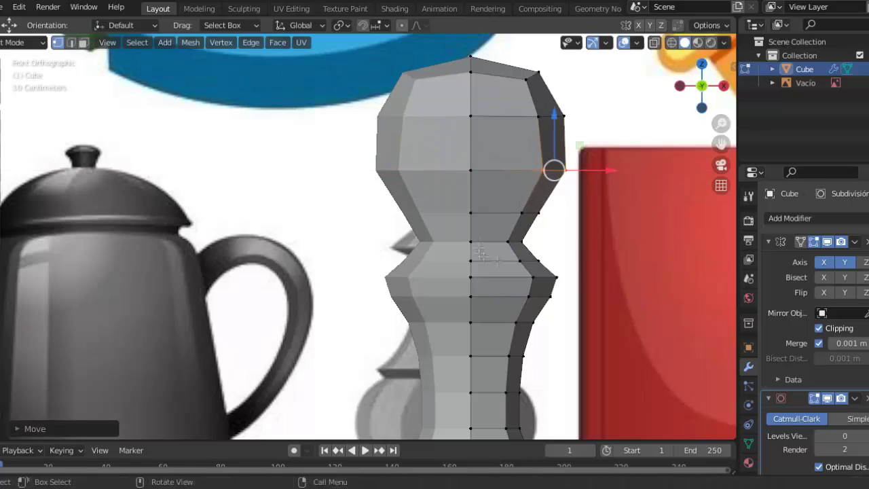
key("g")
key("x")
left_click(534, 277)
left_click(603, 303)
left_click_drag(442, 312, 551, 344)
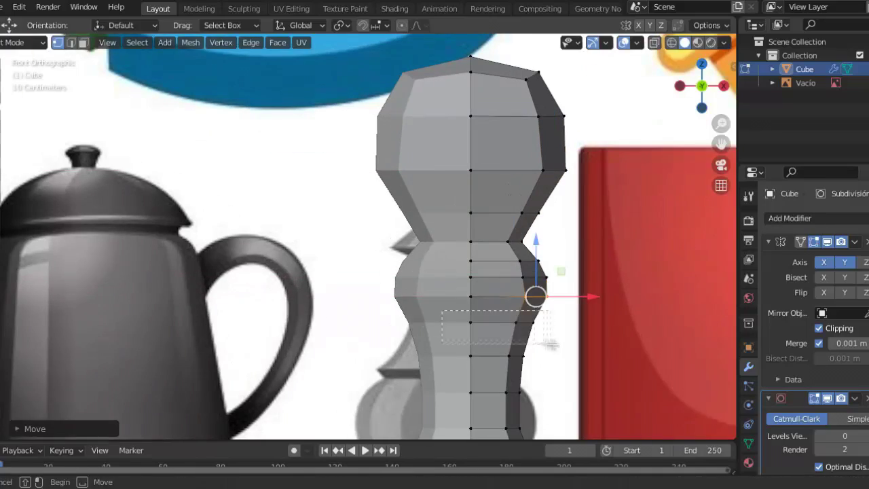
left_click(506, 260)
Widen the lower body outline vertices to follow the pawn's base.
scroll(505, 261, "down", 4)
scroll(442, 370, "up", 2)
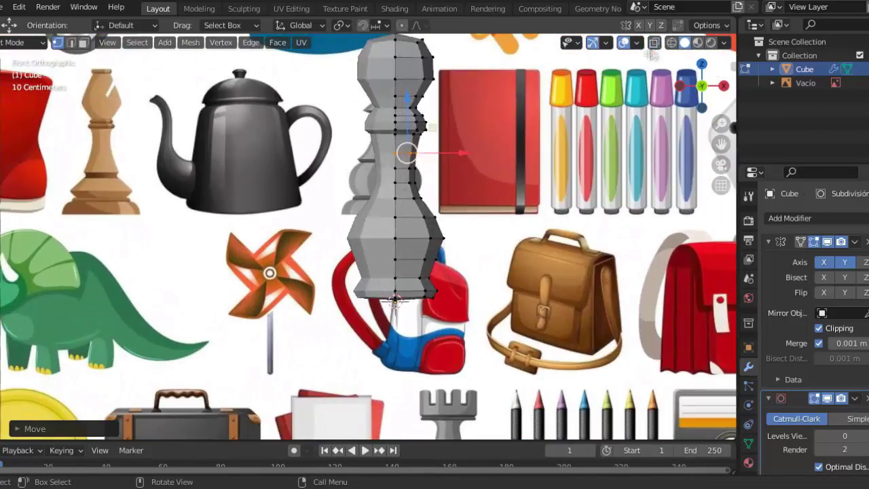
scroll(442, 370, "up", 4)
left_click_drag(478, 330, 479, 330)
key("g")
key("x")
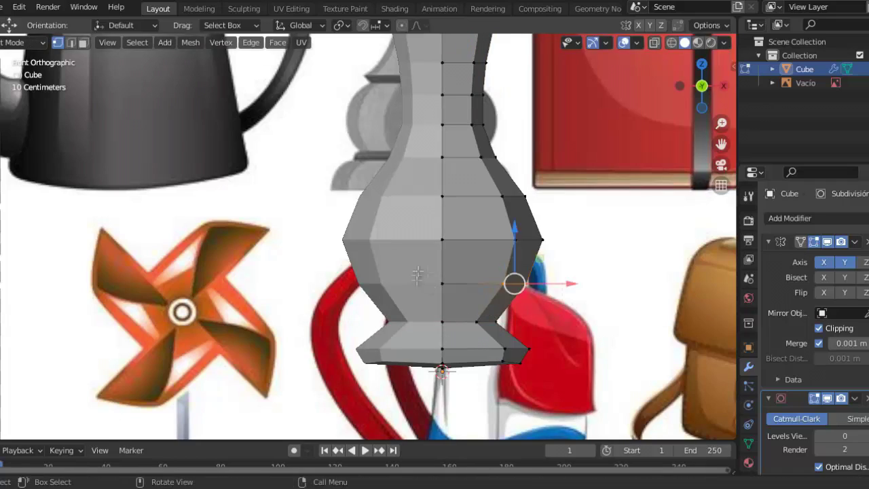
left_click(417, 275)
key("g")
left_click(462, 170)
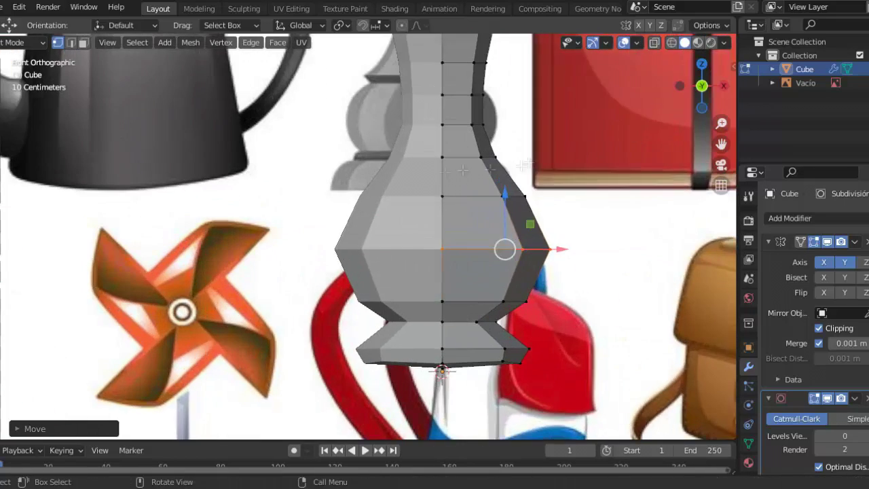
Orbit around the mesh to check it and return to the front view.
scroll(481, 116, "down", 2)
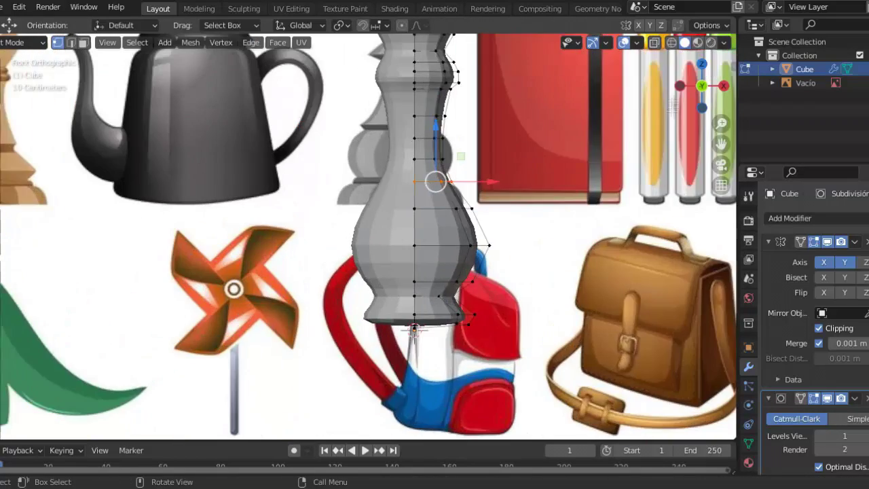
scroll(611, 306, "up", 1)
scroll(562, 197, "up", 2)
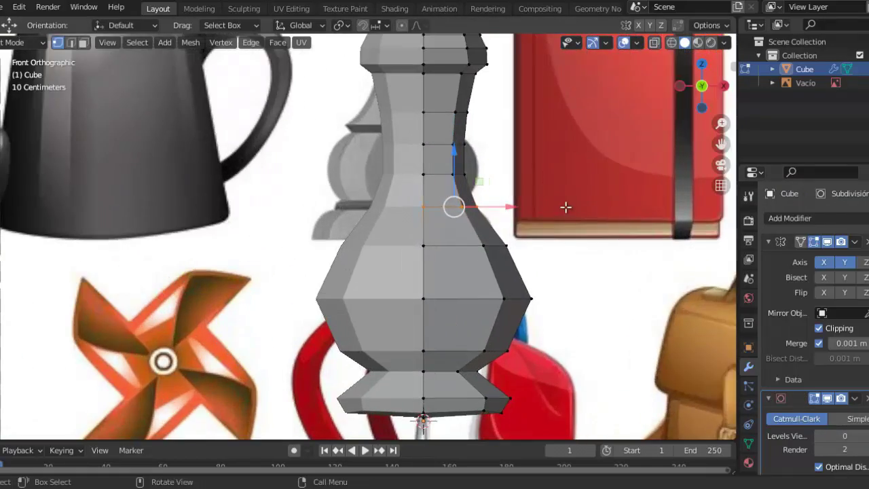
middle_click_drag(565, 207, 645, 149)
left_click(682, 102)
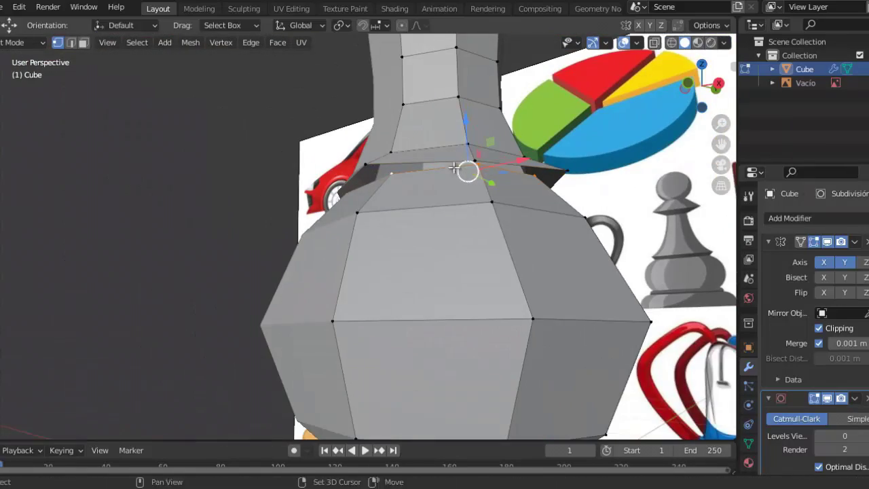
Bridge the two selected edge loops and show subdivision at level 1.
middle_click_drag(435, 142, 400, 129)
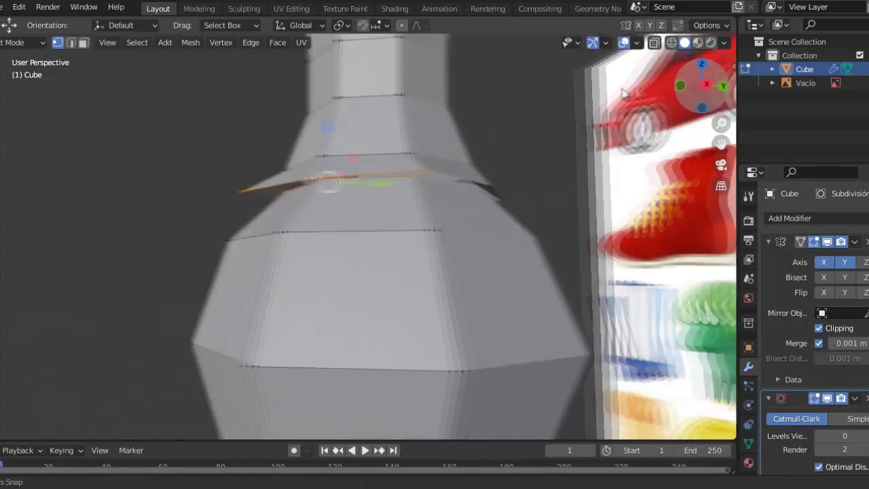
right_click(399, 129)
left_click(399, 136)
key("KP_1")
key("ctrl+1")
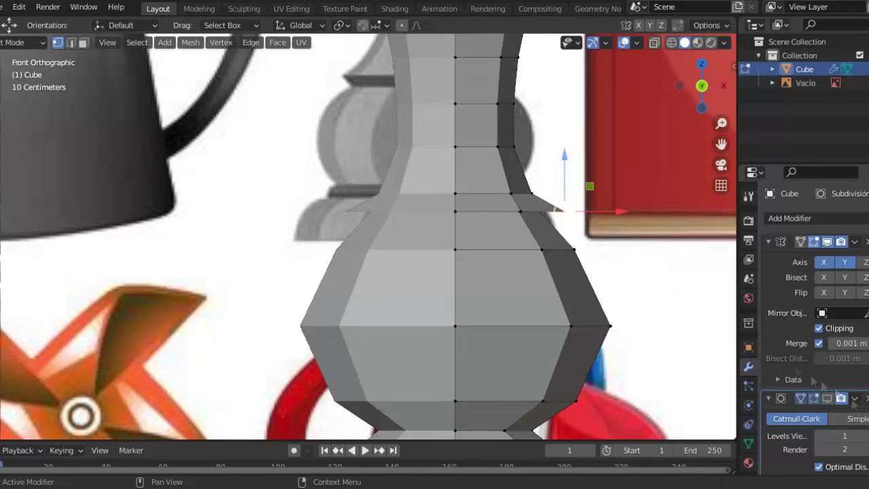
Move and scale down the collar loop into a thin flared ring.
key("g")
left_click(653, 259)
middle_click_drag(653, 259, 475, 204)
key("s")
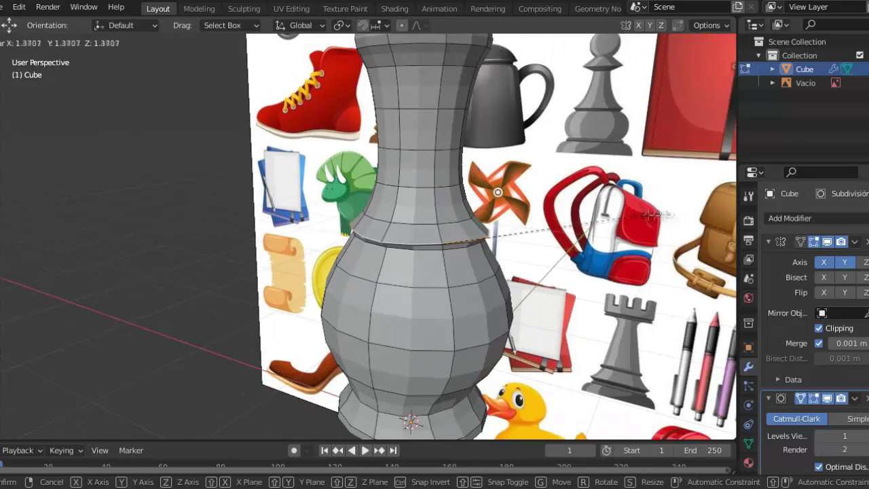
left_click(636, 131)
key("KP_1")
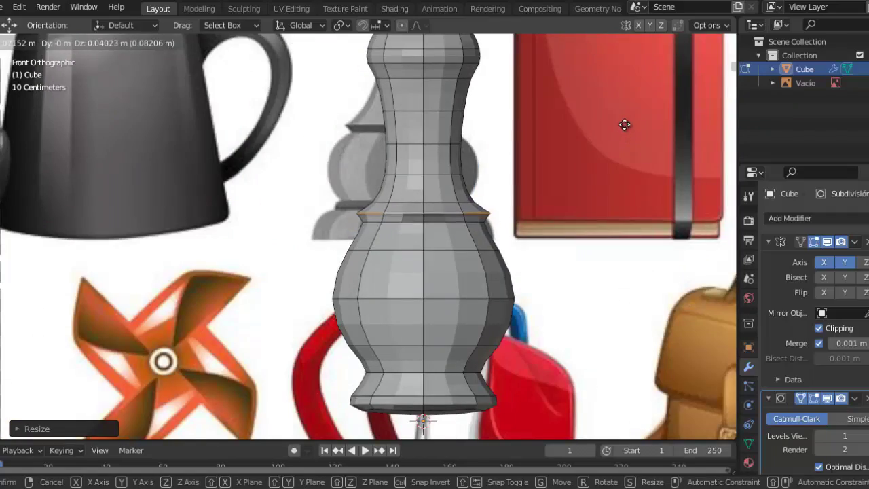
middle_click_drag(625, 124, 440, 184)
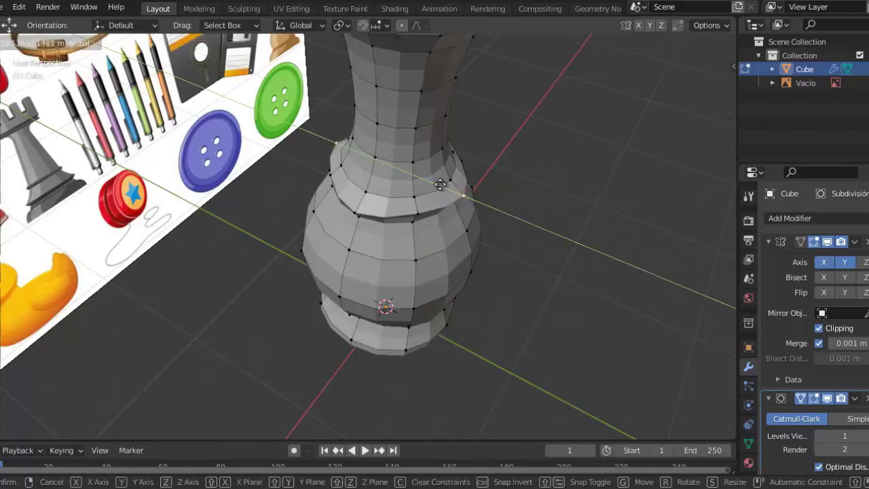
left_click(439, 184)
key("KP_1")
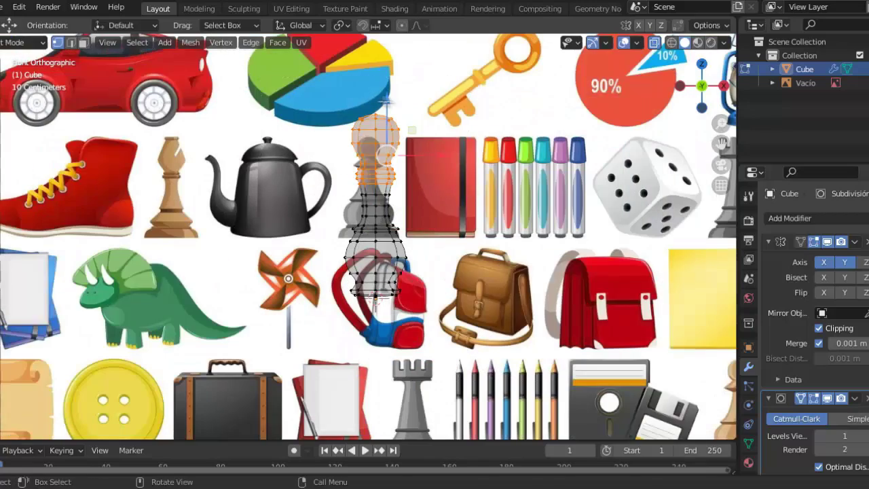
Scale the top vertices down and move them onto the reference pawn's head.
scroll(355, 187, "up", 2)
left_click(408, 142)
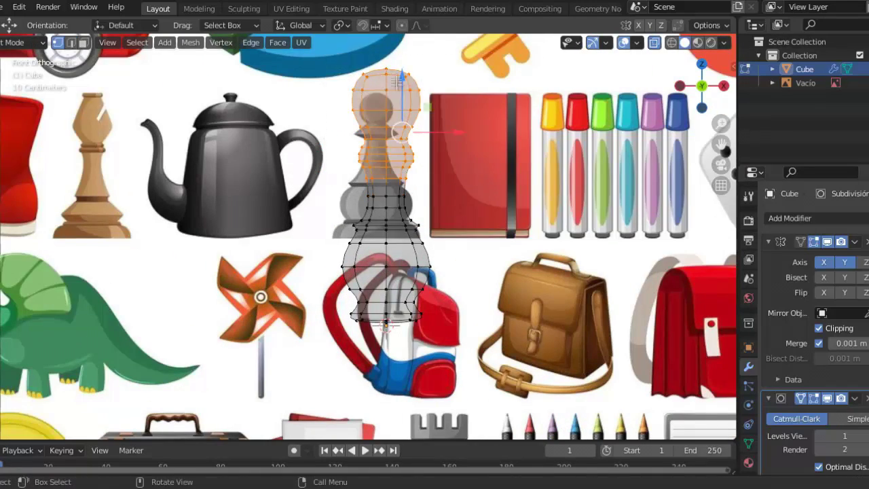
scroll(396, 80, "up", 3)
key("s")
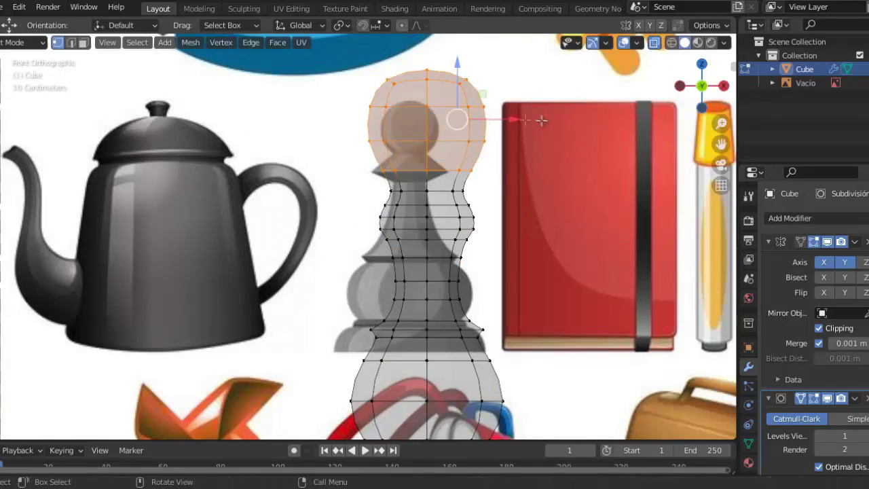
left_click(553, 151)
left_click(536, 169)
scroll(536, 169, "up", 1)
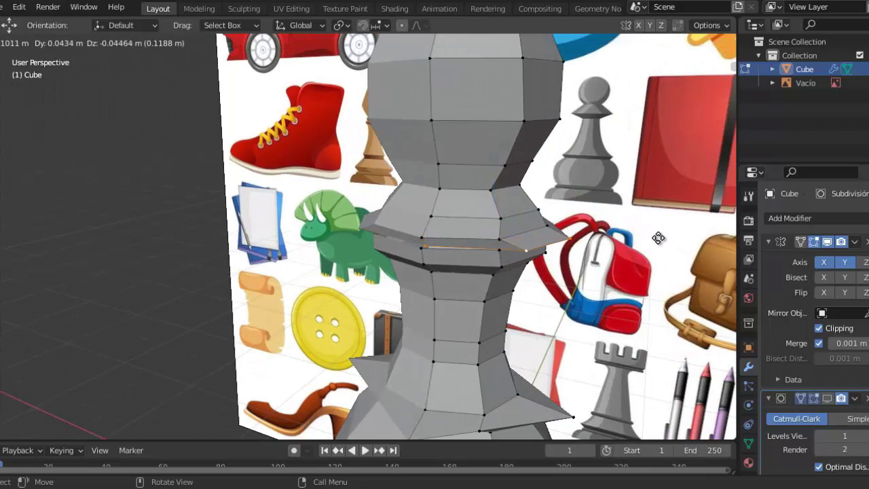
left_click_drag(696, 110, 358, 219)
Bridge the upper collar's edge loops and scale the new collar.
middle_click_drag(432, 217, 468, 199)
left_click(468, 199, "alt")
key("ctrl+e")
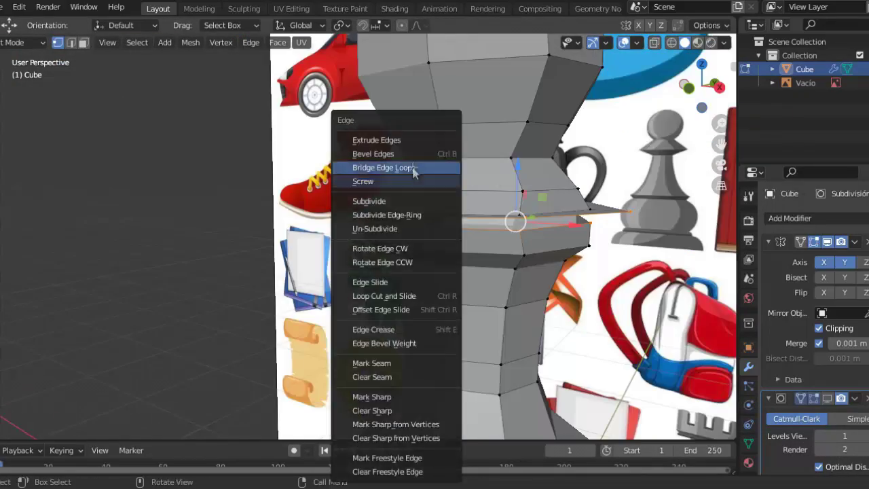
left_click(398, 169)
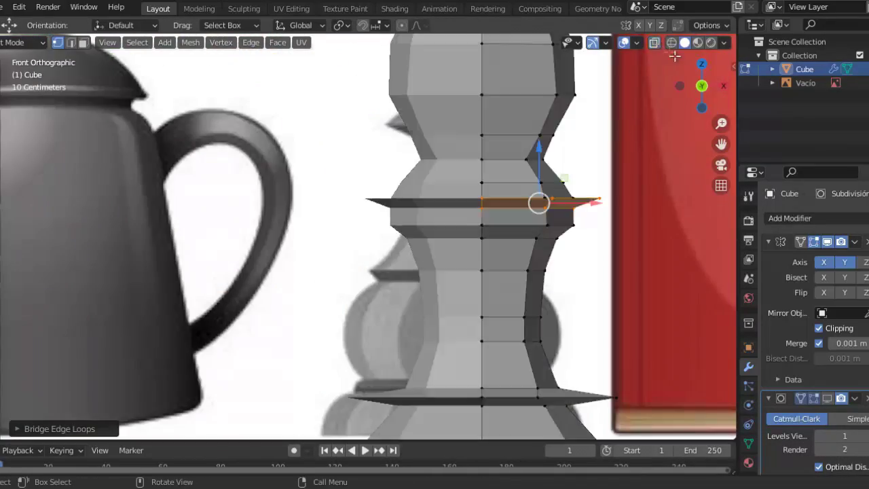
middle_click_drag(674, 57, 144, 57)
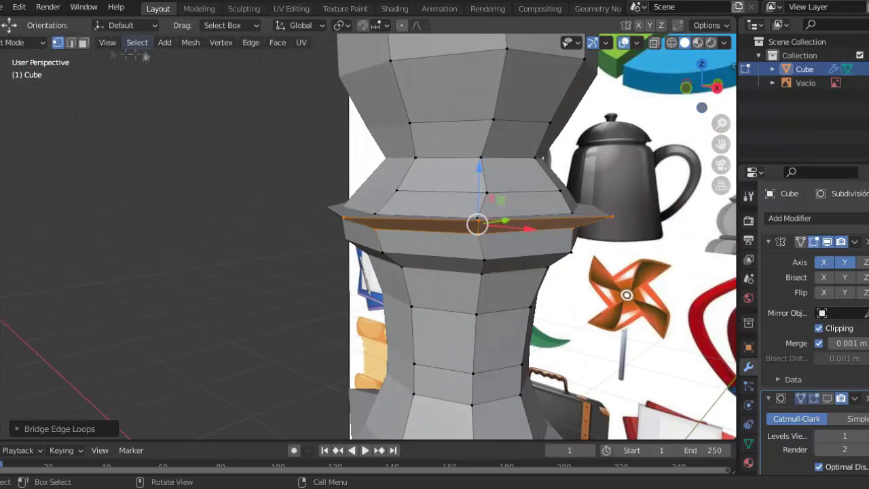
key("KP_1")
key("s")
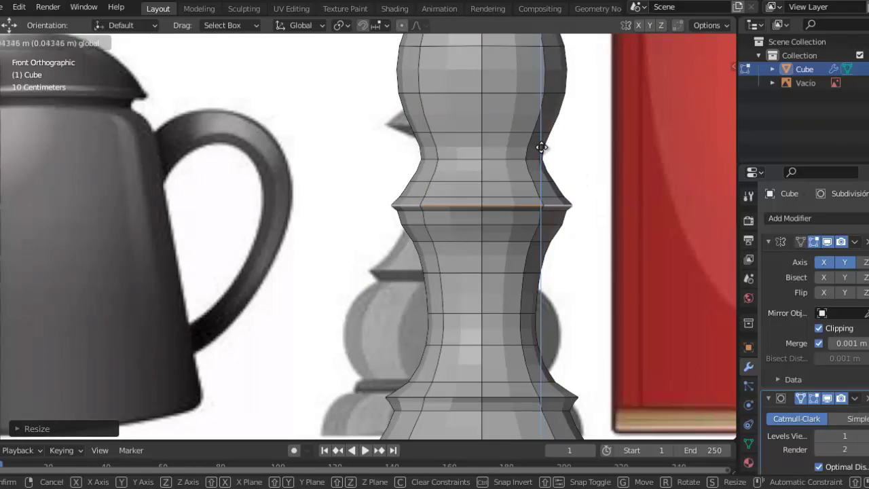
left_click(666, 182)
Scale a neck edge loop and delete the unneeded edge loops.
key("x")
left_click(387, 333)
left_click(526, 162, "alt")
key("s")
left_click(555, 157)
scroll(462, 183, "down", 3)
key("x")
left_click(310, 197)
scroll(468, 151, "down", 2)
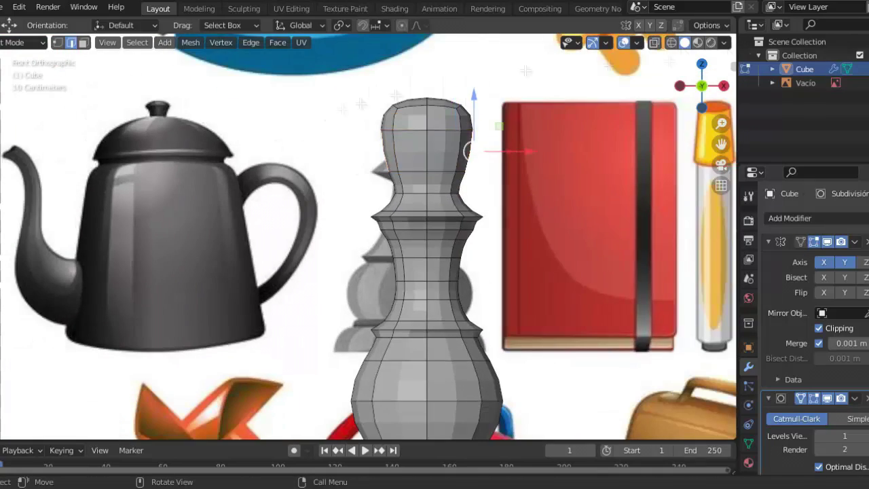
Raise the pawn's top edge loop.
left_click(475, 103, "alt")
key("g")
left_click(471, 82)
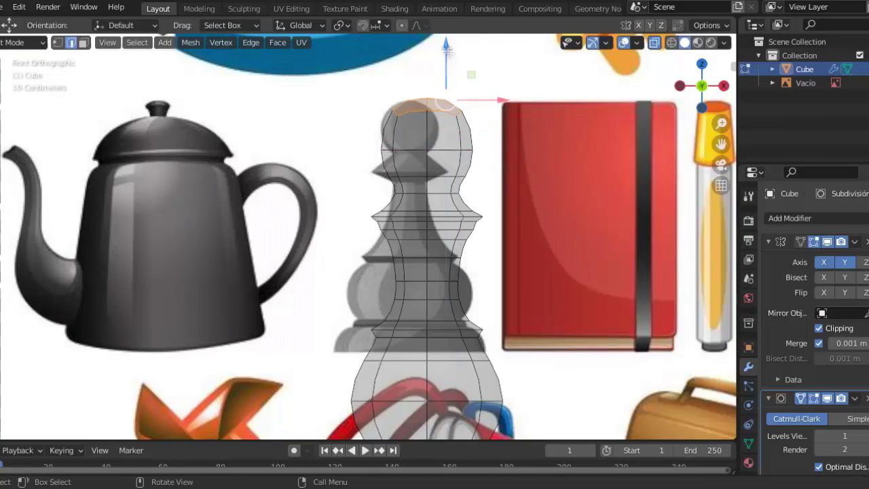
scroll(668, 101, "up", 2)
middle_click_drag(669, 101, 165, 68)
Leave Edit Mode and apply Shade Smooth to the pawn.
key("Tab")
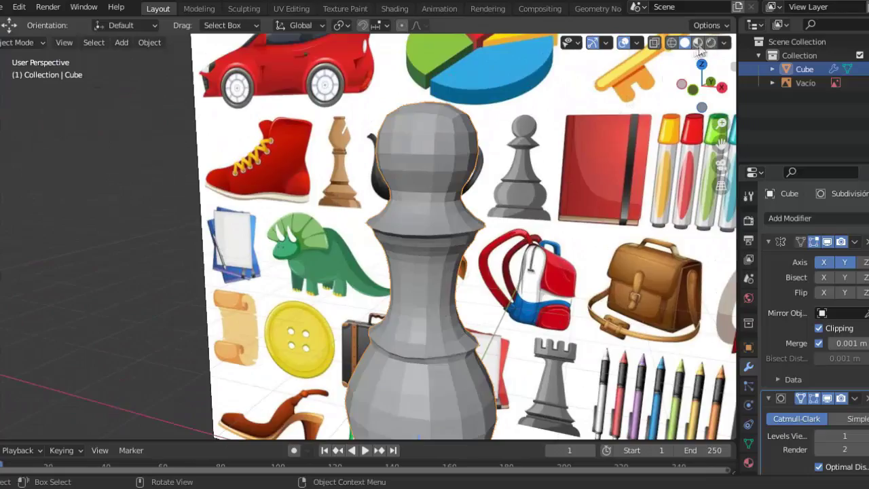
scroll(313, 203, "down", 2)
right_click(312, 204)
left_click(312, 205)
middle_click_drag(387, 222, 434, 203)
scroll(434, 203, "down", 2)
Set the pawn's material base colour to white and scale the pawn.
left_click(748, 462)
left_click(848, 417)
key("KP_1")
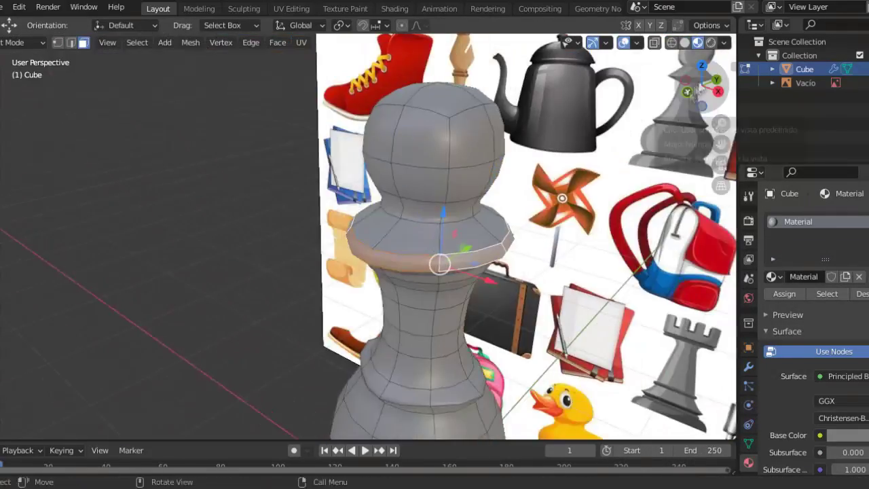
key("s")
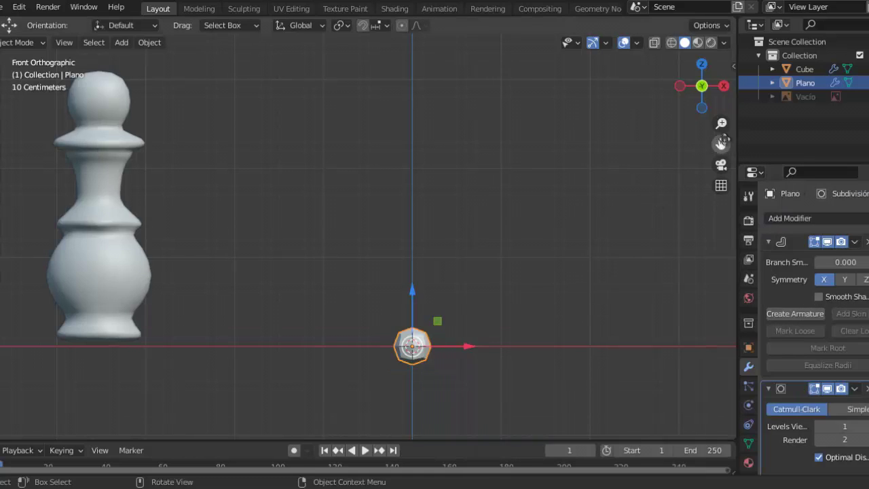
In wireframe view, extend the skin skeleton upward with two more extruded vertices.
left_click(672, 42)
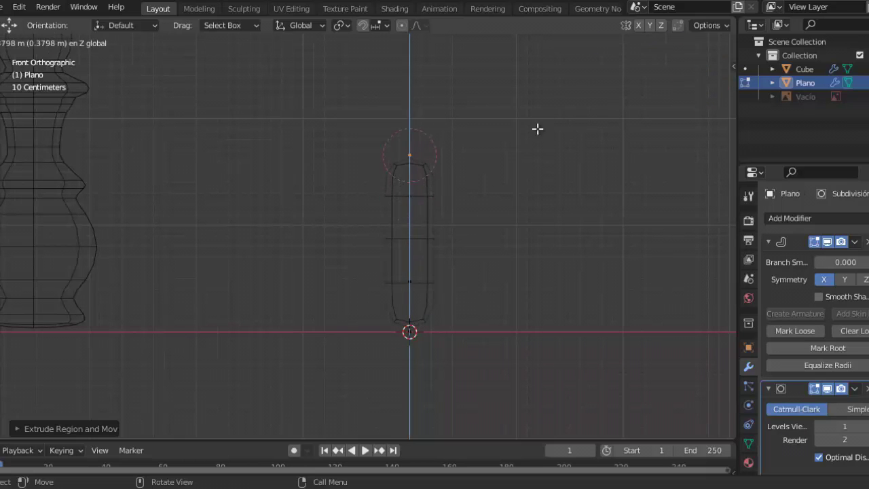
key("e")
left_click(496, 264)
right_click(378, 198)
left_click(378, 198)
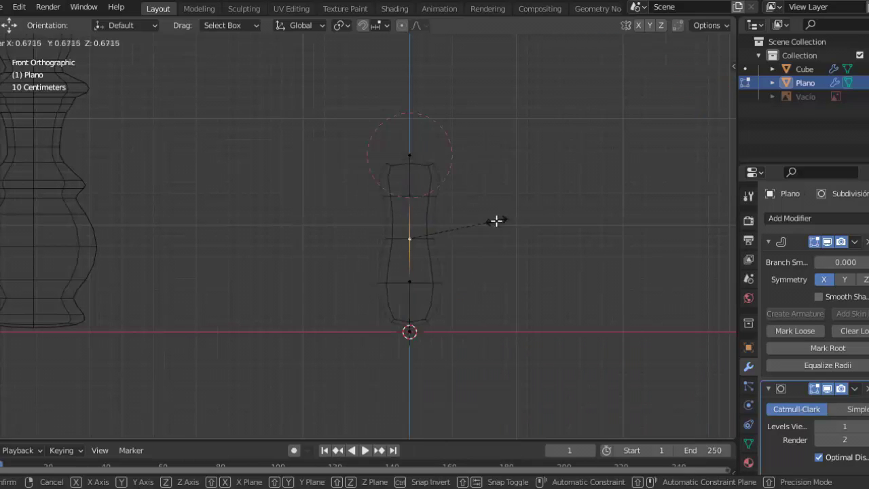
right_click(425, 112)
scroll(425, 112, "up", 1)
Adjust the skin thickness at the new vertices and check the shape from the front.
left_click(563, 202)
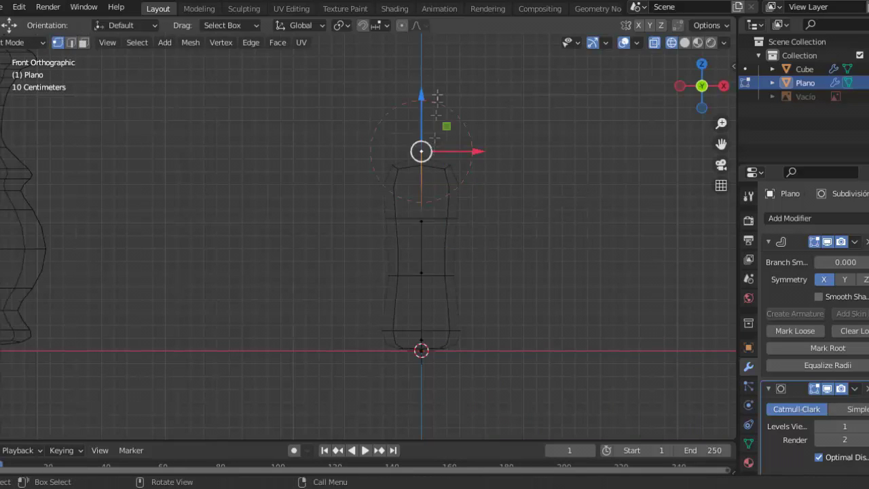
right_click(543, 301)
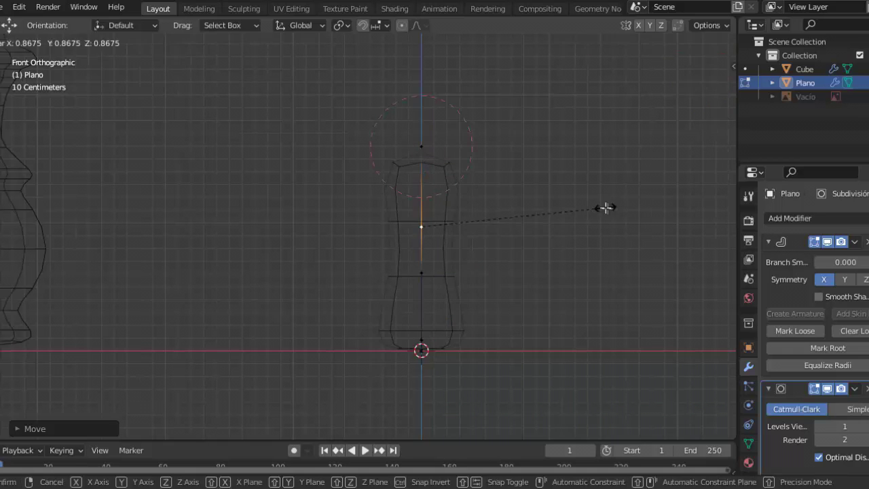
left_click(627, 213)
scroll(629, 248, "up", 2)
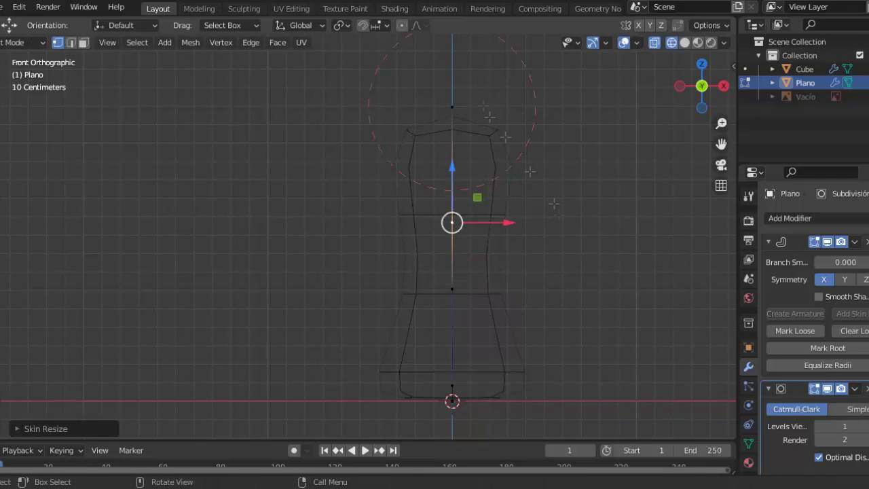
left_click_drag(701, 86, 602, 150)
left_click(687, 95)
scroll(386, 282, "up", 2)
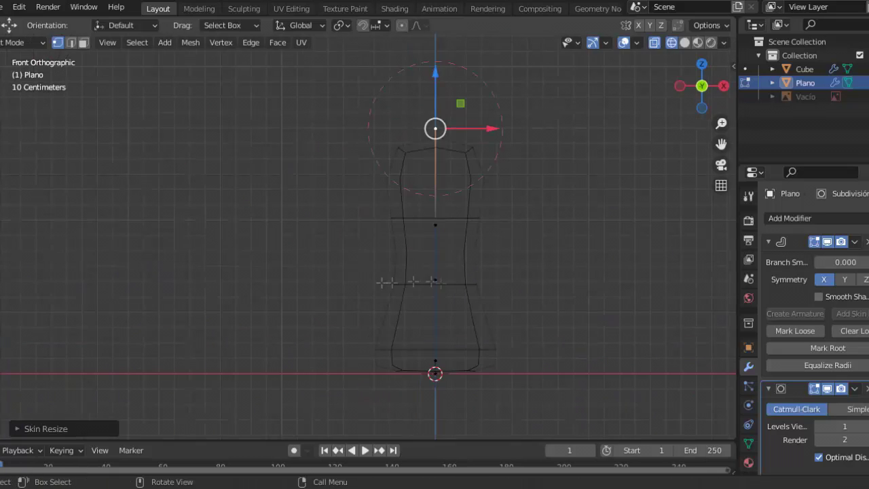
Raise the middle skeleton vertices along Z to pinch the bottle's middle.
key("s")
left_click_drag(380, 108, 522, 370)
key("g")
key("z")
key("g")
key("z")
left_click(458, 167)
left_click(438, 171)
Widen the base with a Ctrl+A skin resize, then view it from the front in solid shading.
key("ctrl+a")
left_click(618, 130)
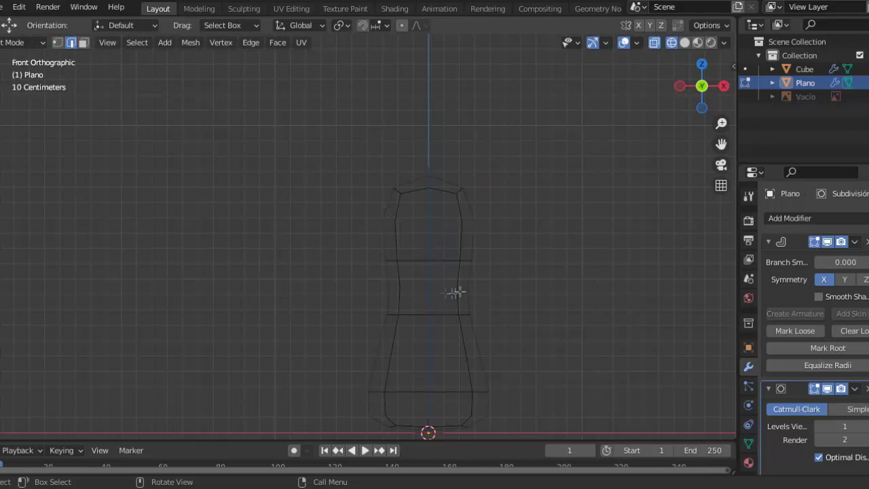
left_click(638, 258)
middle_click_drag(638, 258, 531, 126)
key("KP_1")
left_click(697, 43)
Apply the Skin modifier to turn the skeleton into real mesh geometry.
left_click(670, 43)
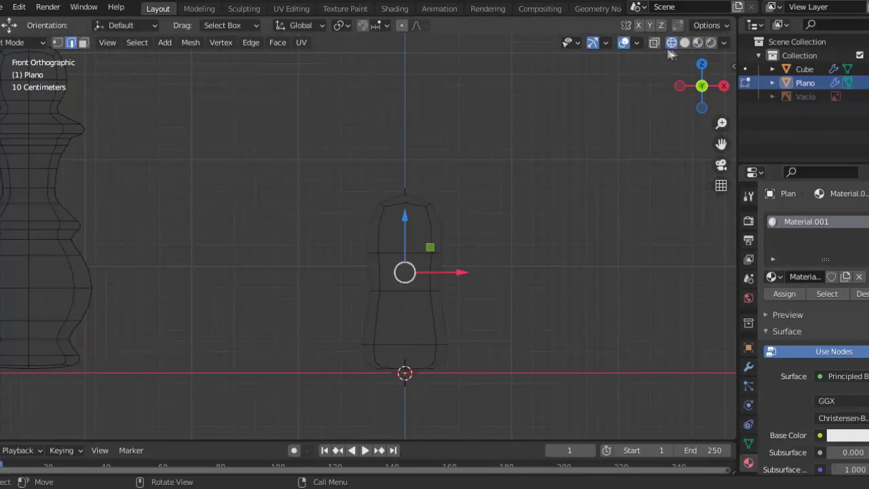
key("Tab")
left_click(748, 367)
left_click(854, 242)
left_click(791, 258)
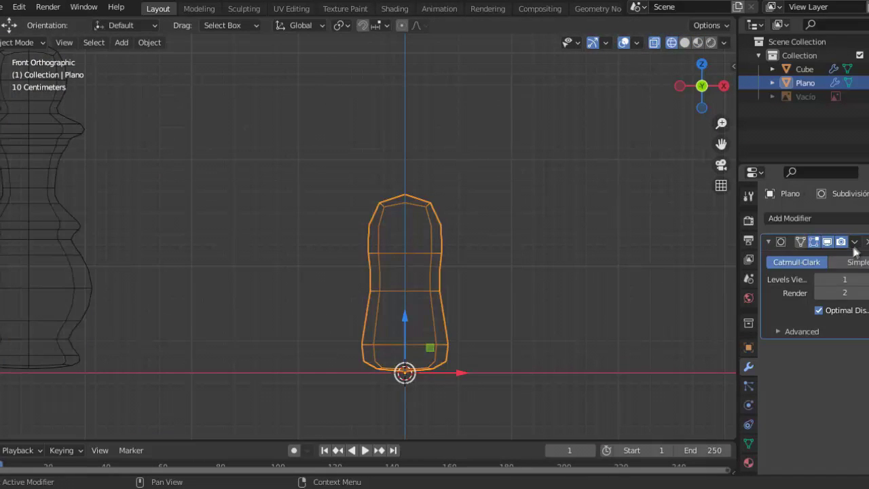
left_click_drag(701, 86, 707, 91)
key("KP_1")
Delete the left half of the bottle mesh in Edit Mode.
left_click(20, 42)
left_click(20, 70)
left_click_drag(309, 147, 390, 387)
key("x")
left_click(287, 47)
key("KP_3")
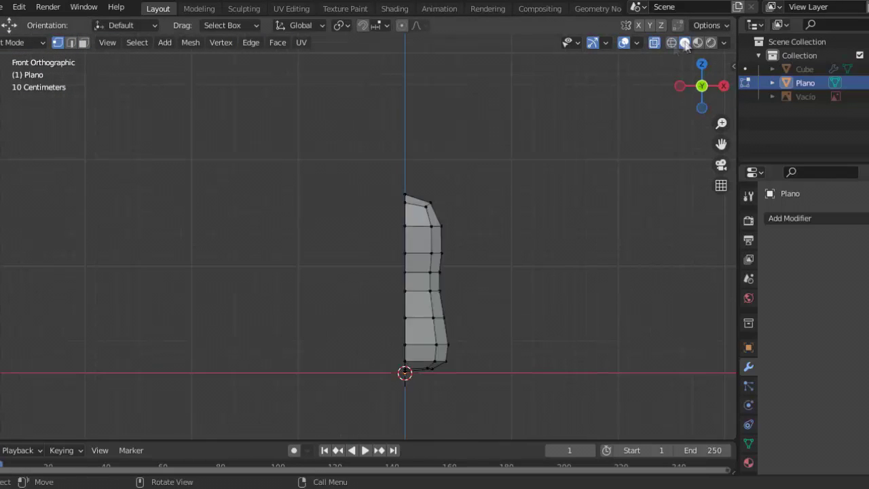
left_click_drag(699, 81, 611, 159)
Add Mirror and Subdivision Surface modifiers to rebuild and smooth the bottle body.
left_click(790, 218)
left_click(820, 254)
key("KP_5")
left_click_drag(699, 85, 681, 102)
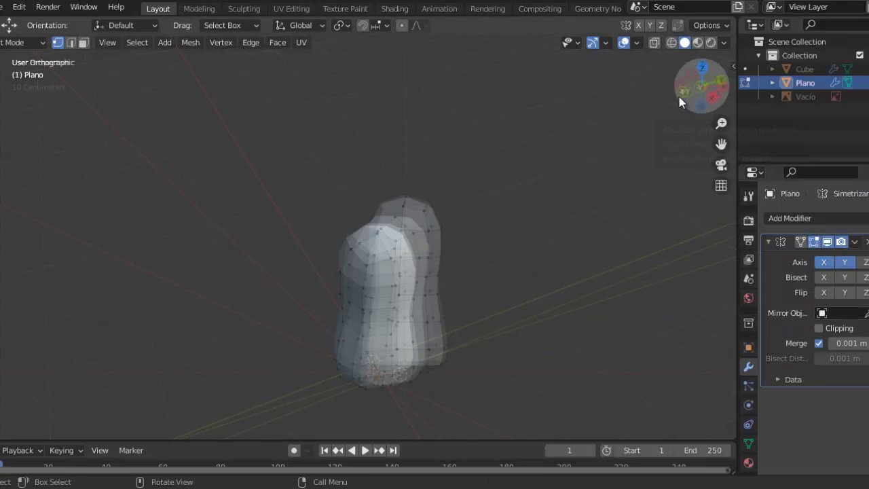
key("KP_1")
left_click(789, 218)
Select the bottle's top faces in face mode with see-through display on.
left_click(597, 474)
scroll(607, 196, "up", 3)
key("3")
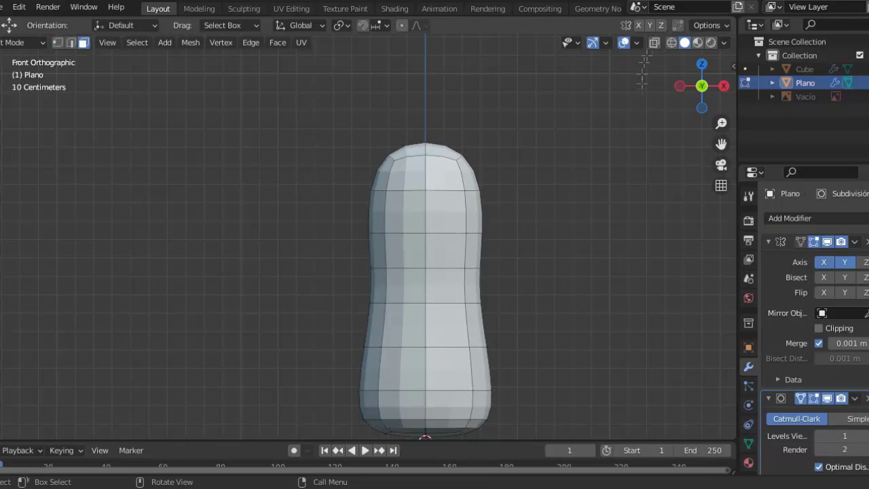
key("alt+z")
left_click_drag(353, 136, 548, 208)
mouse_move(701, 85)
left_mouse_down()
mouse_move(703, 121)
mouse_move(654, 46)
left_mouse_up()
left_click(704, 102)
Scale the selected top faces to resize the top section.
right_click(583, 152)
key("s")
left_click(566, 204)
middle_click_drag(566, 203, 611, 169)
Add a new material slot and make Material.002 pink for the cap faces.
left_click(748, 462)
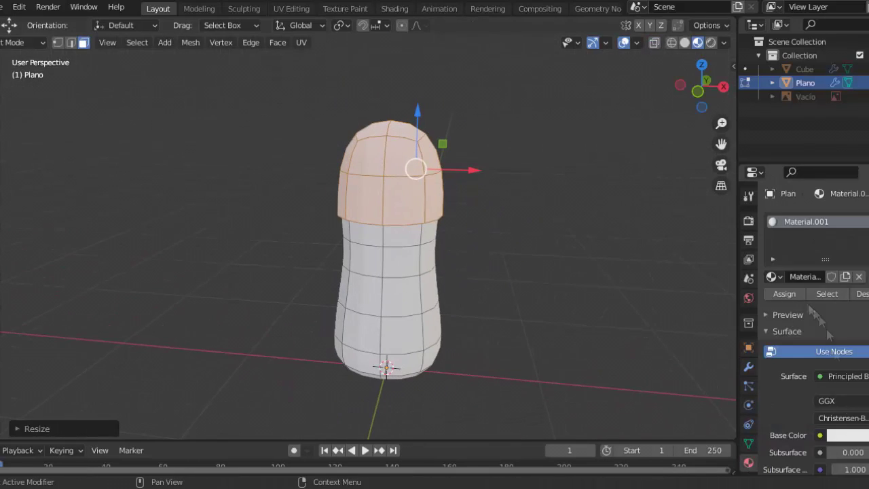
left_click(834, 326)
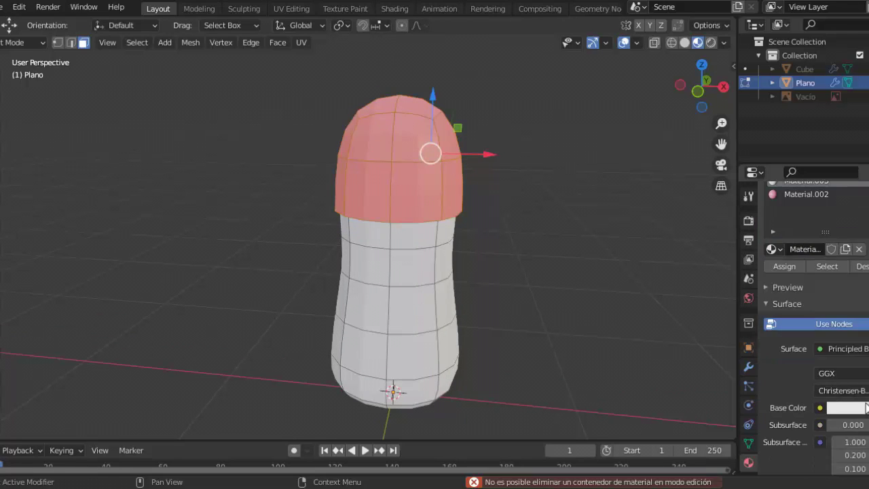
left_click(847, 407)
key("KP_1")
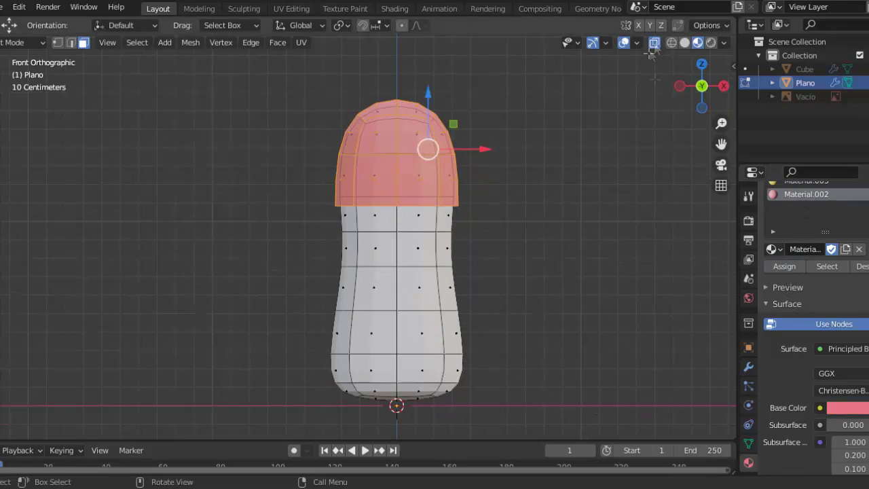
Widen the bottom ring, give it yellow Material.003 and reposition it.
left_click(647, 250)
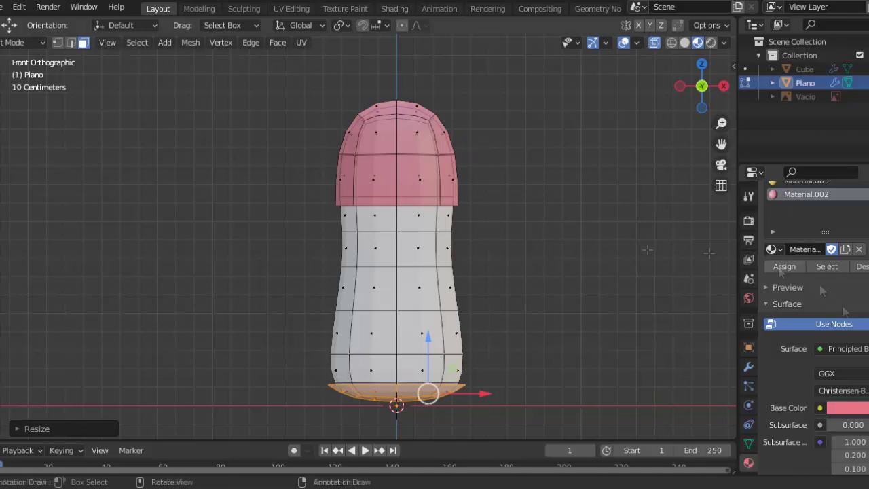
left_click(790, 183)
scroll(791, 185, "up", 3)
middle_click_drag(698, 175, 691, 87, "shift")
scroll(475, 337, "up", 3)
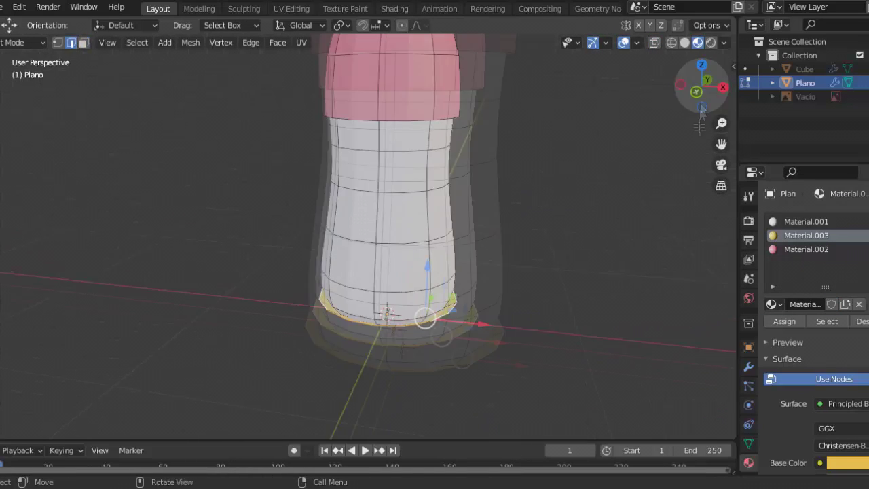
key("g")
left_click(577, 207)
left_click(603, 202)
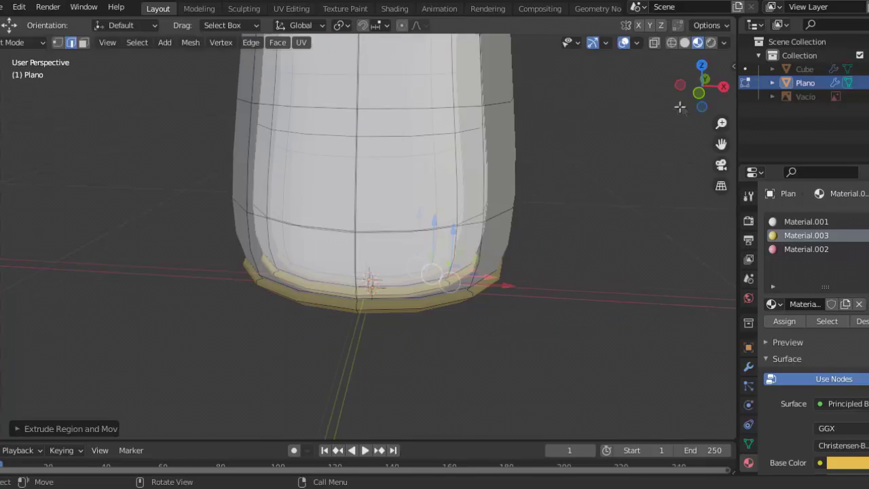
Shrink the pink cap's top faces to start the teat.
scroll(434, 261, "down", 4)
middle_click_drag(435, 108, 429, 207, "shift")
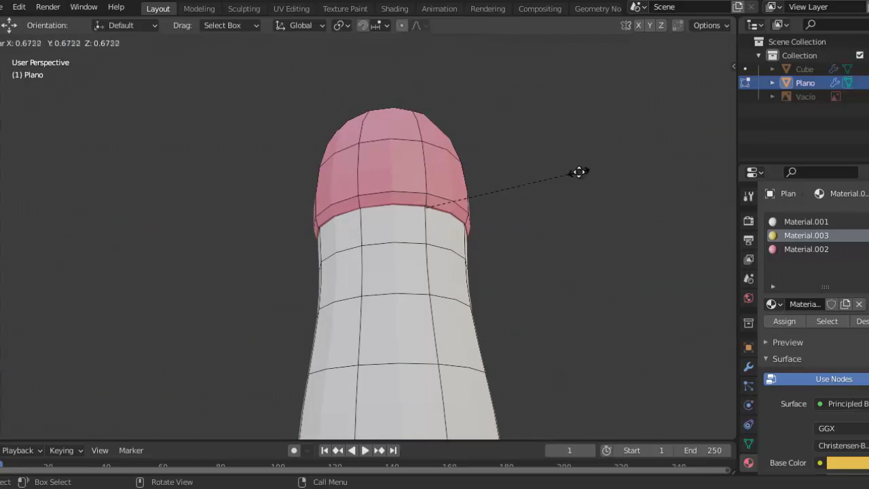
left_click(578, 172)
middle_click_drag(578, 172, 95, 64)
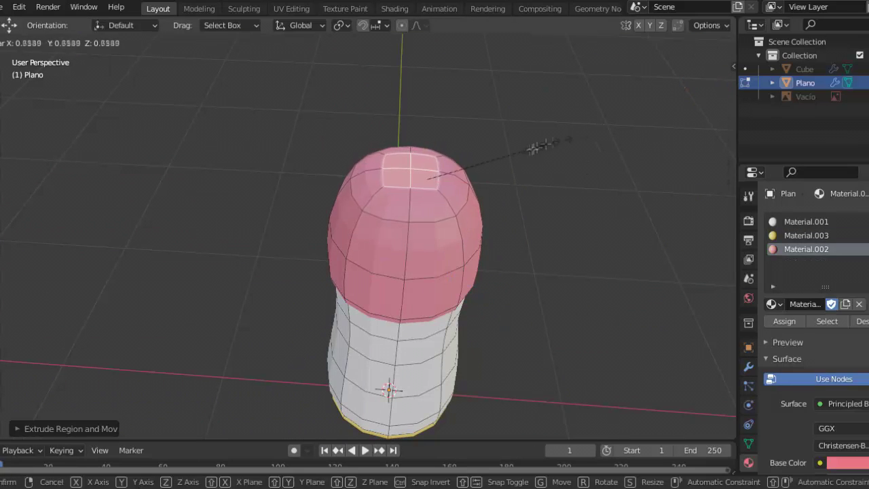
Extrude the teat upward from the cap top and inspect the bottle base.
left_click(619, 136)
scroll(619, 136, "down", 3)
scroll(435, 339, "up", 4)
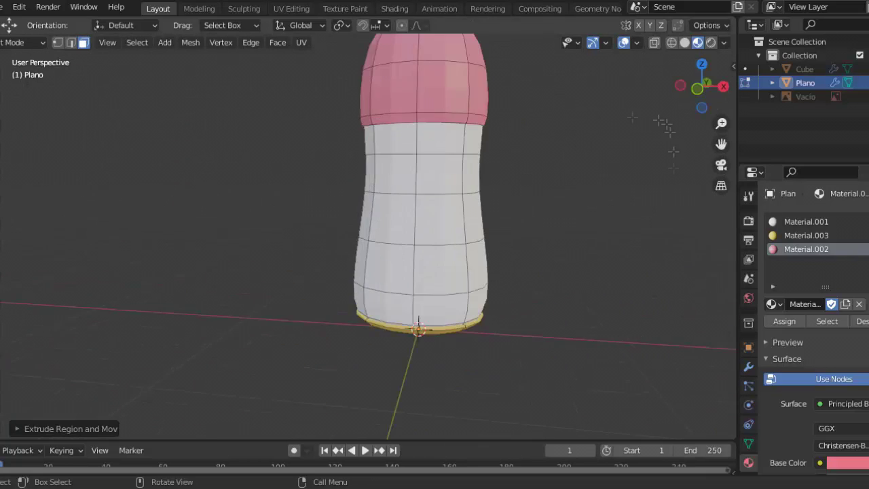
middle_click_drag(475, 306, 778, 279)
left_click_drag(700, 85, 698, 78)
mouse_move(721, 123)
left_mouse_down()
mouse_move(710, 121)
mouse_move(709, 163)
left_mouse_up()
scroll(660, 177, "up", 2)
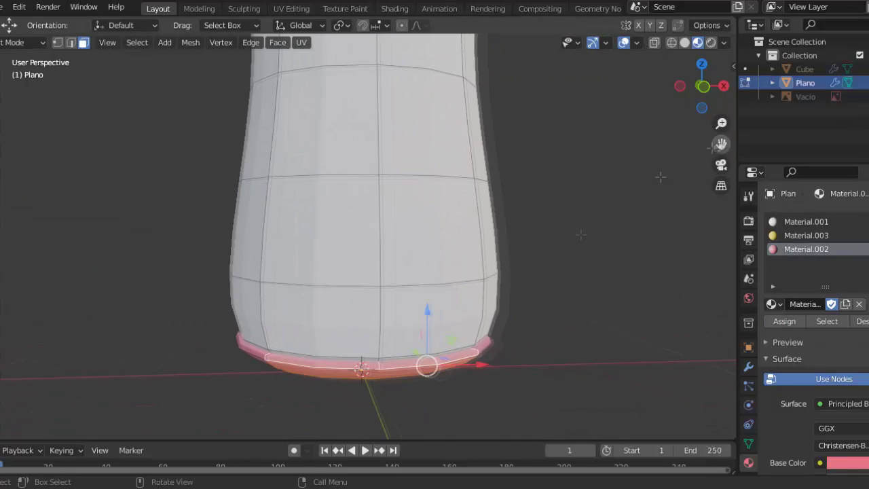
scroll(626, 290, "down", 4)
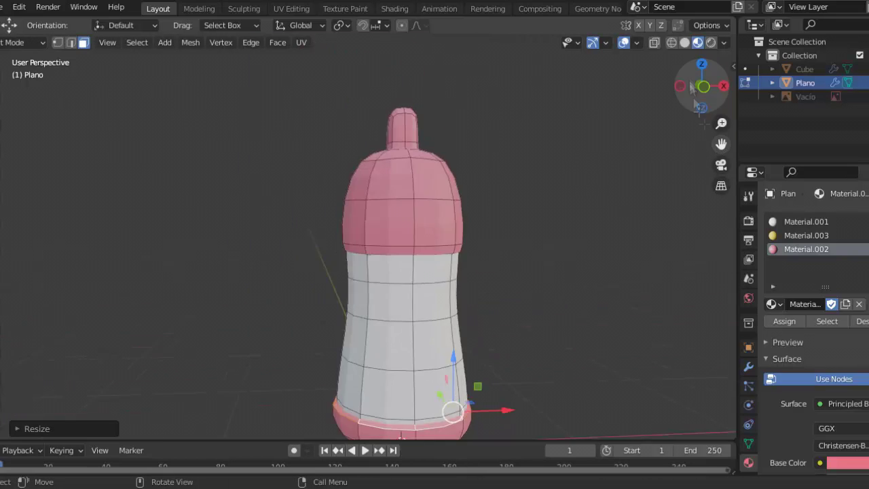
Return to Object Mode with the Plano bottle selected, seen from the front.
key("Tab")
left_click_drag(699, 87, 686, 80)
left_click(805, 83)
key("KP_1")
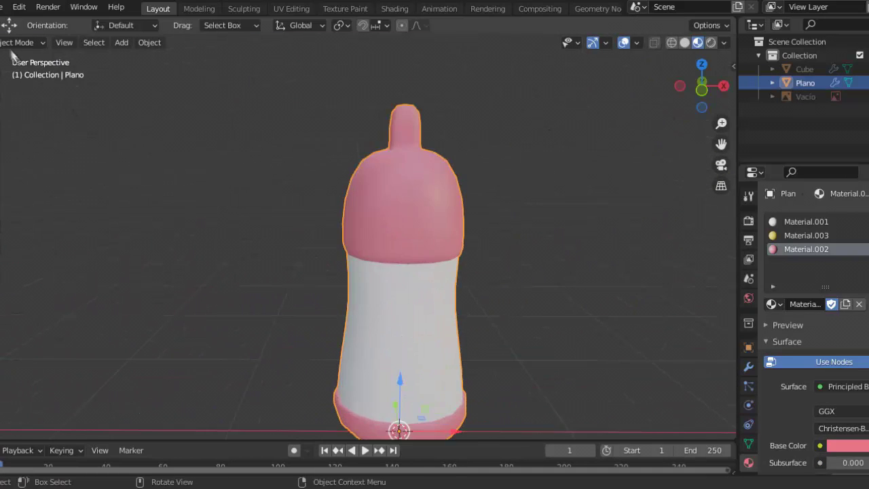
key("Tab")
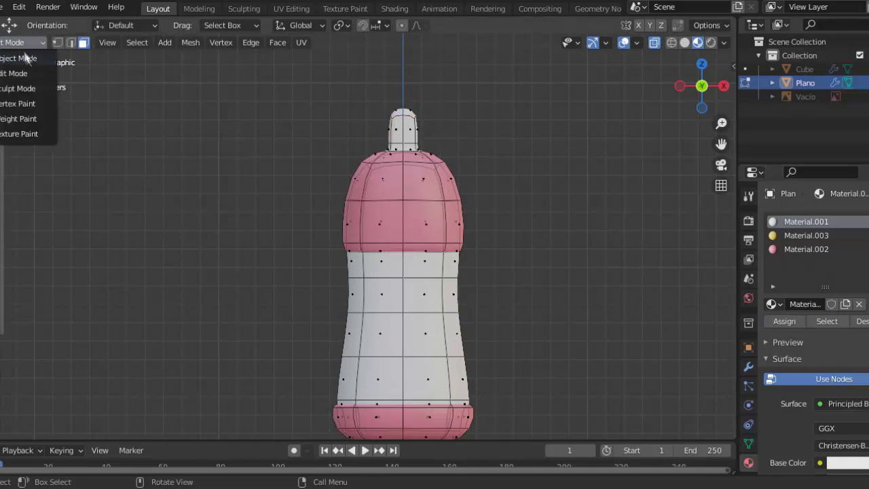
left_click(25, 59)
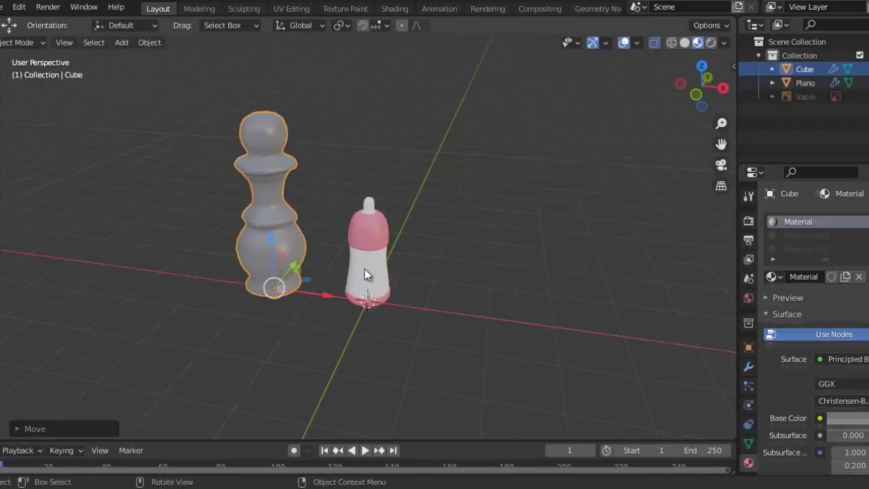